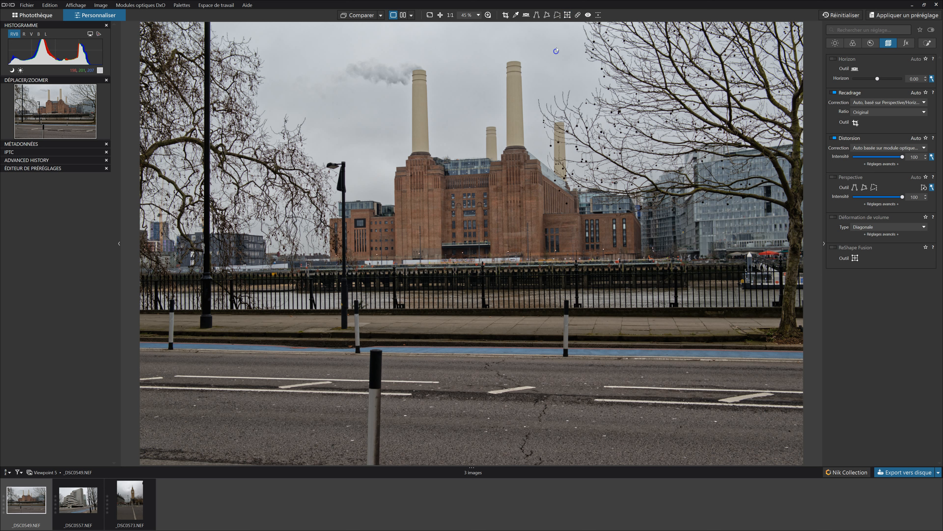
- Activate ReShape Fusion on the power station photo and set the grid density to 32 × 32
left_click(567, 15)
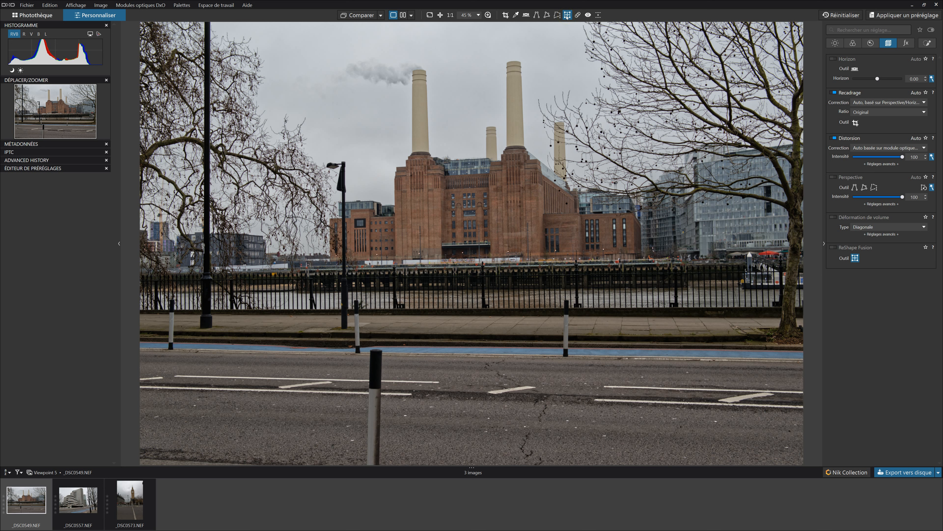
left_click(548, 126)
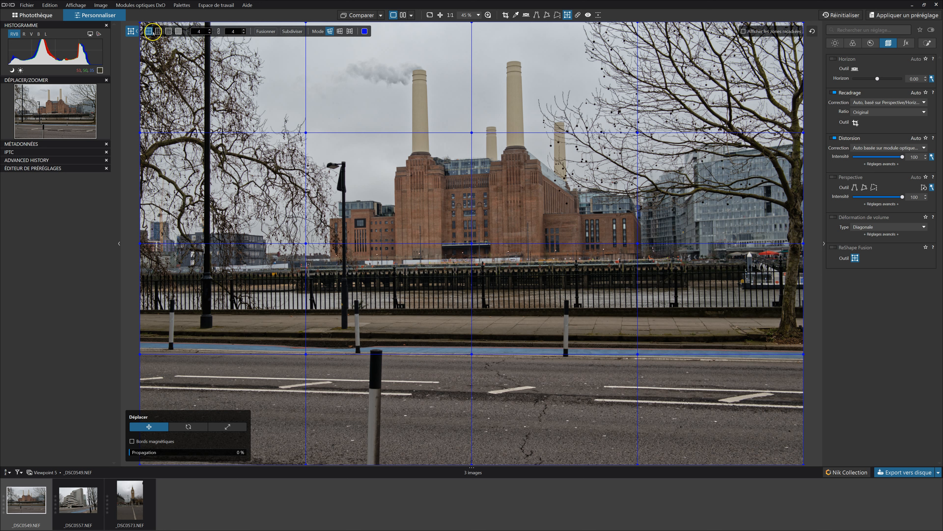
left_click(177, 50)
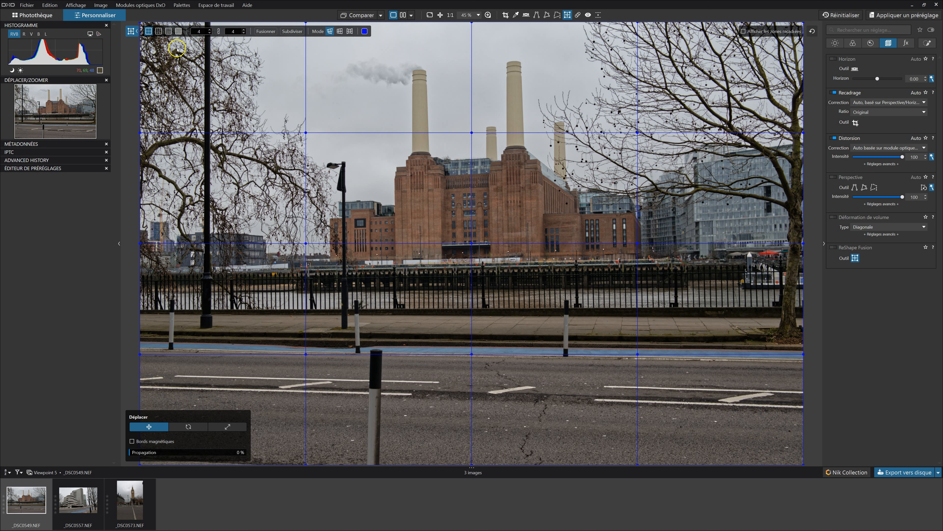
left_click(180, 31)
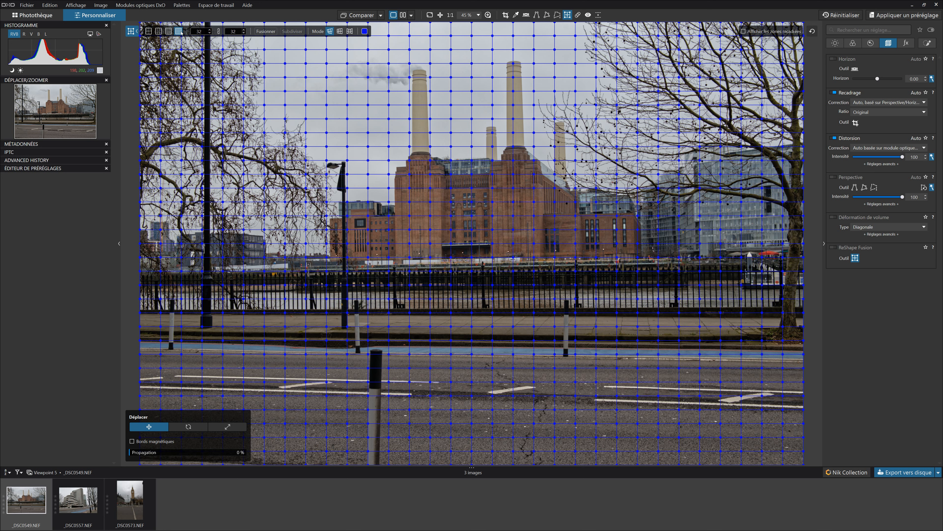
left_click(159, 32)
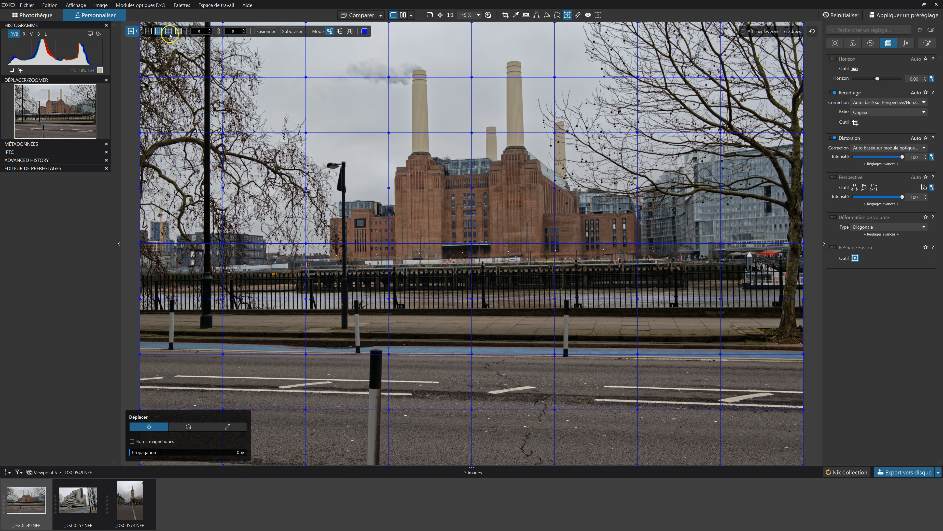
left_click(169, 32)
left_click(149, 32)
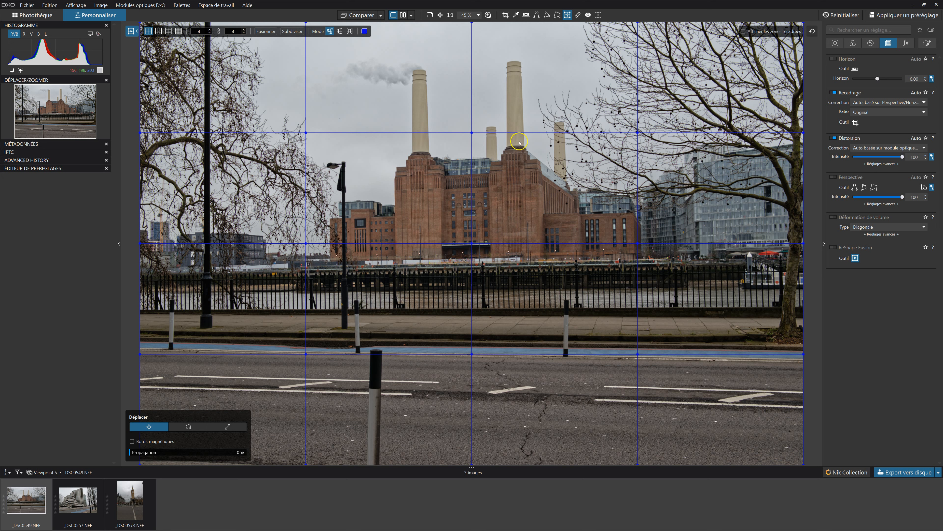
left_click(179, 31)
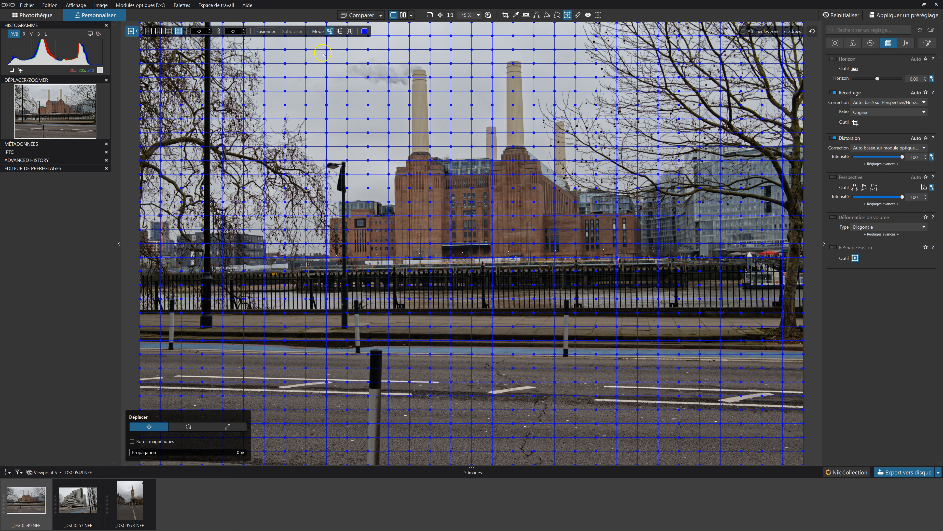
- Examine the ReShape Fusion modes and their options: moving, rotating and scaling points, perspective, and volume deformation
left_click(339, 32)
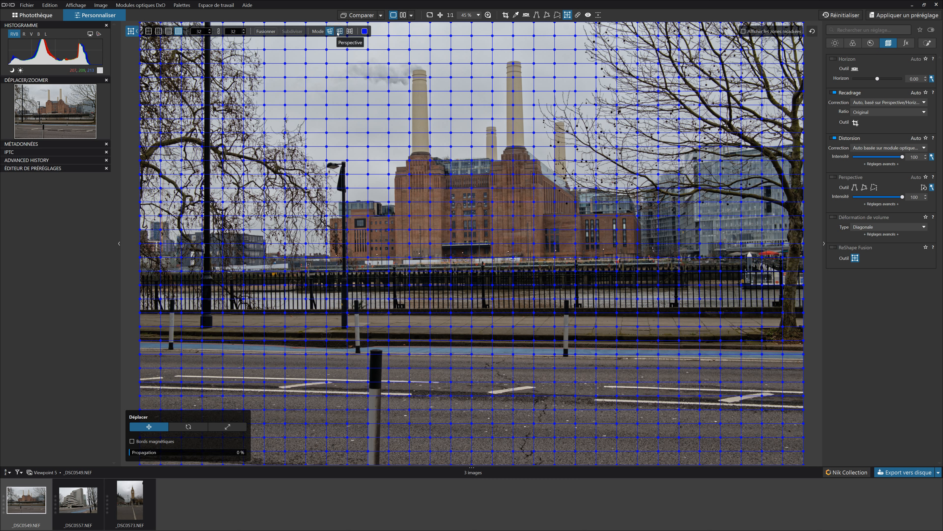
left_click(350, 31)
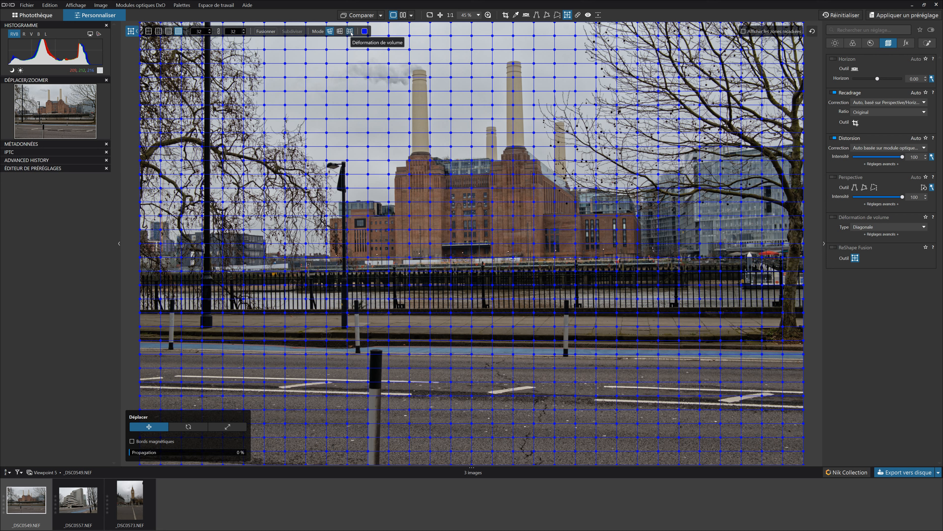
left_click(331, 32)
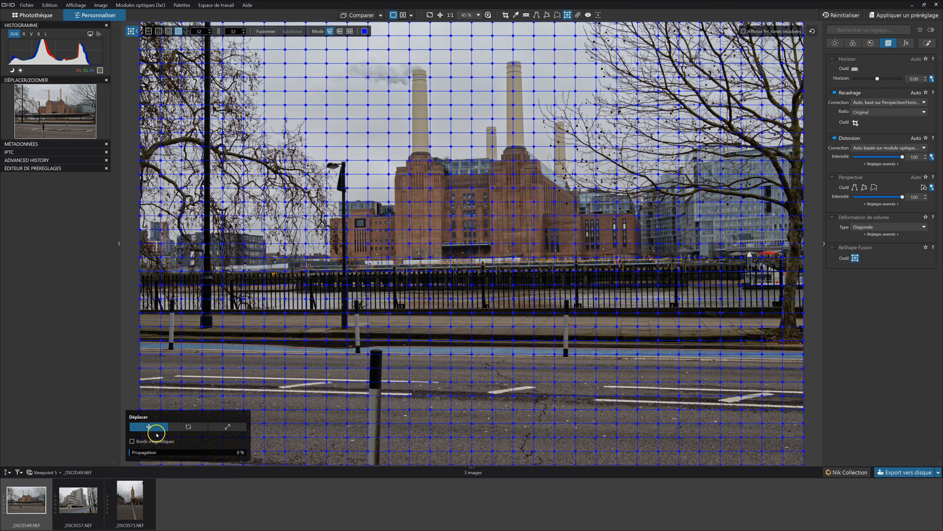
left_click(243, 428)
left_click(158, 428)
left_click(175, 425)
left_click(221, 427)
left_click(340, 30)
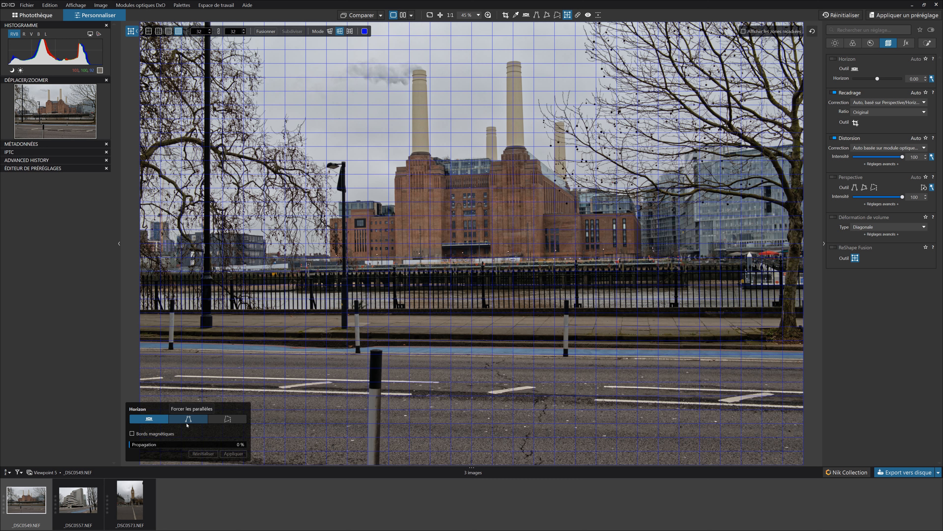
left_click(227, 422)
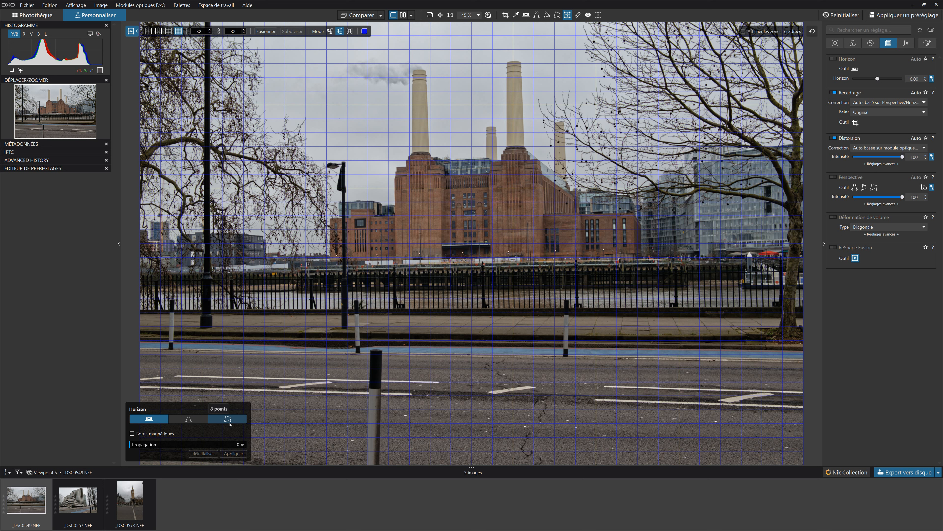
left_click(349, 32)
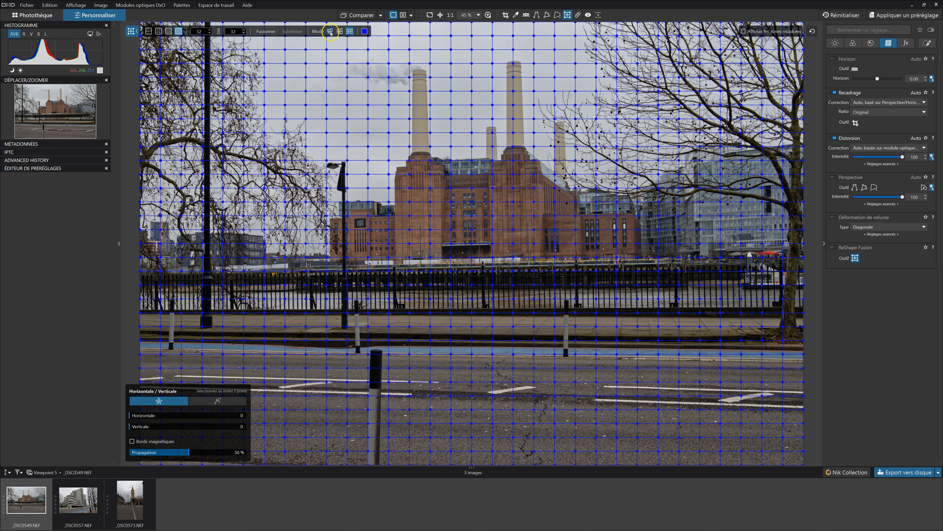
- Apply an 8-point perspective correction with two vertical guides along the power station and two horizontal ones at its base and roofline
left_click(340, 31)
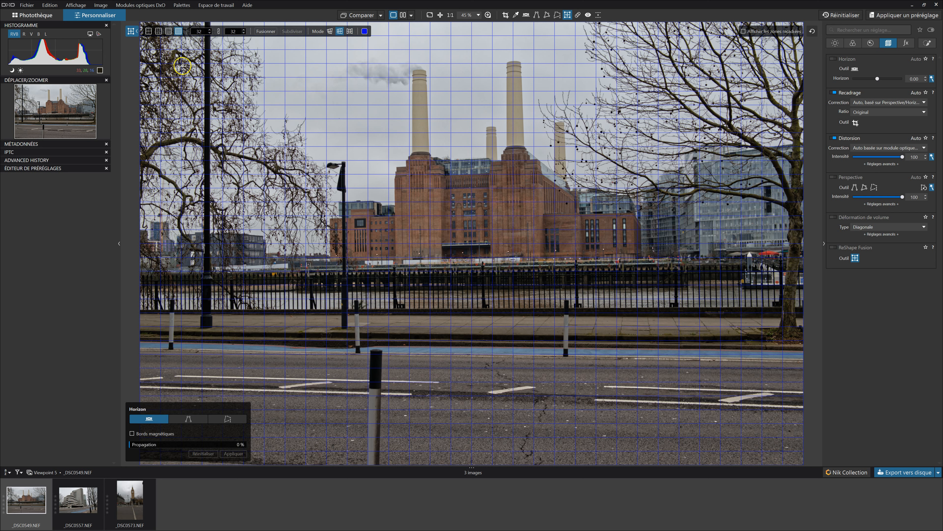
left_click(225, 419)
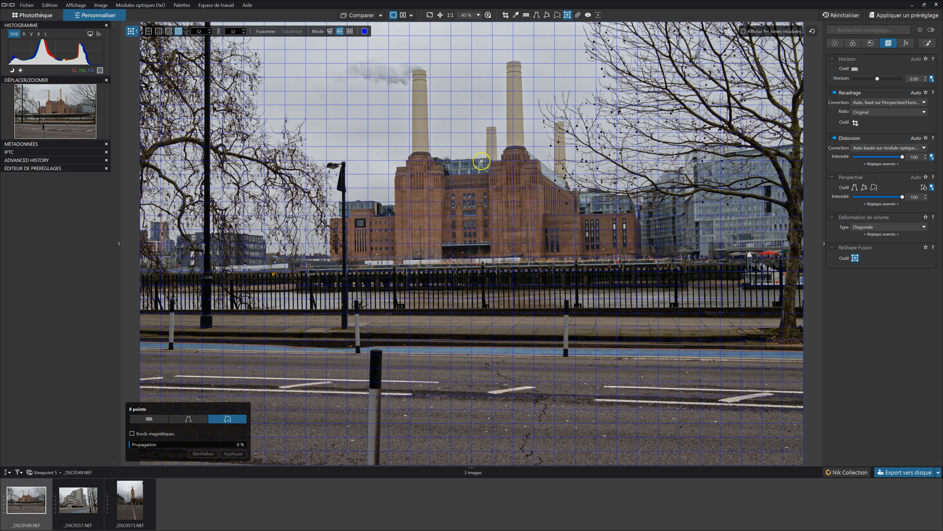
left_click_drag(395, 260, 396, 41)
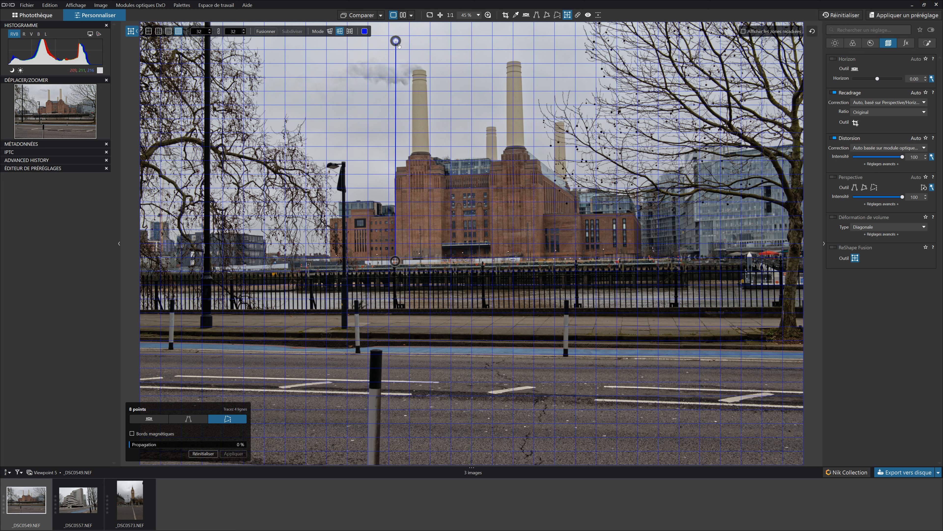
mouse_move(537, 256)
left_mouse_down()
mouse_move(528, 33)
mouse_move(544, 30)
mouse_move(535, 32)
left_mouse_up()
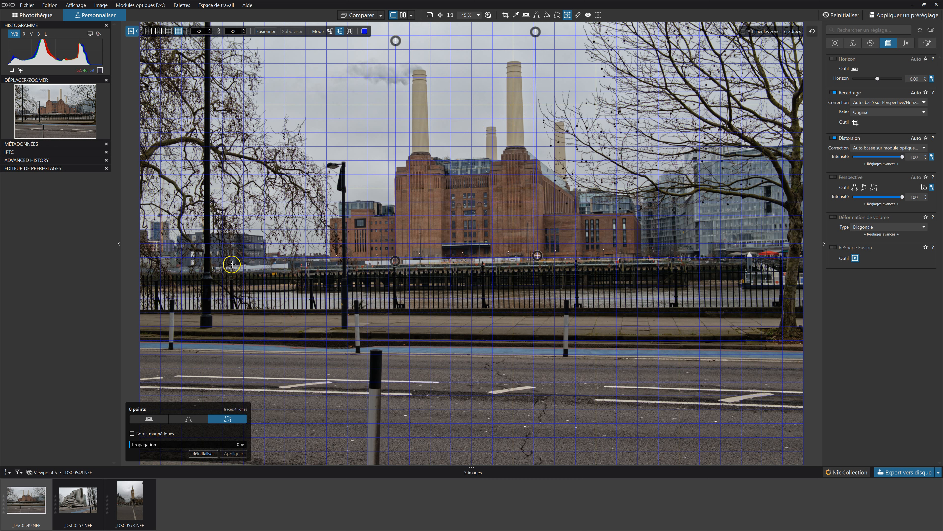
left_click_drag(363, 261, 639, 254)
left_click_drag(374, 167, 577, 159)
left_click(575, 217)
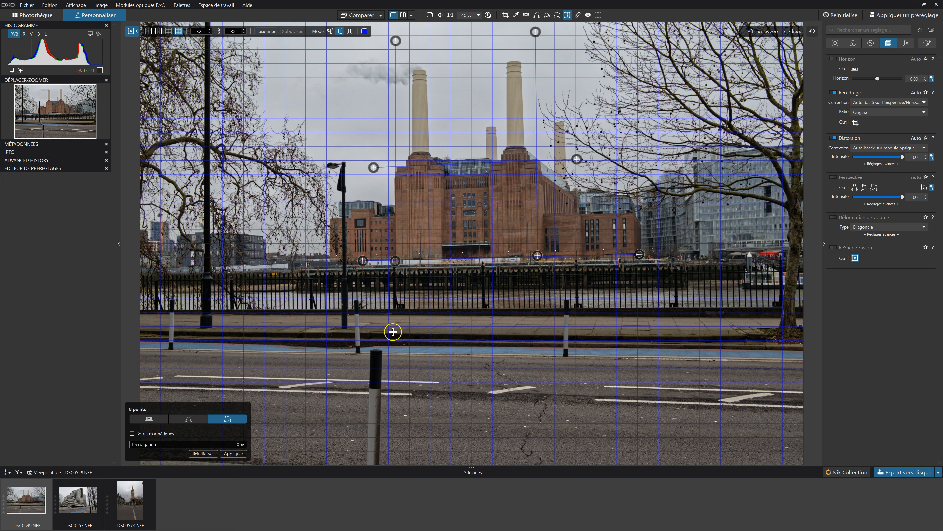
left_click(234, 454)
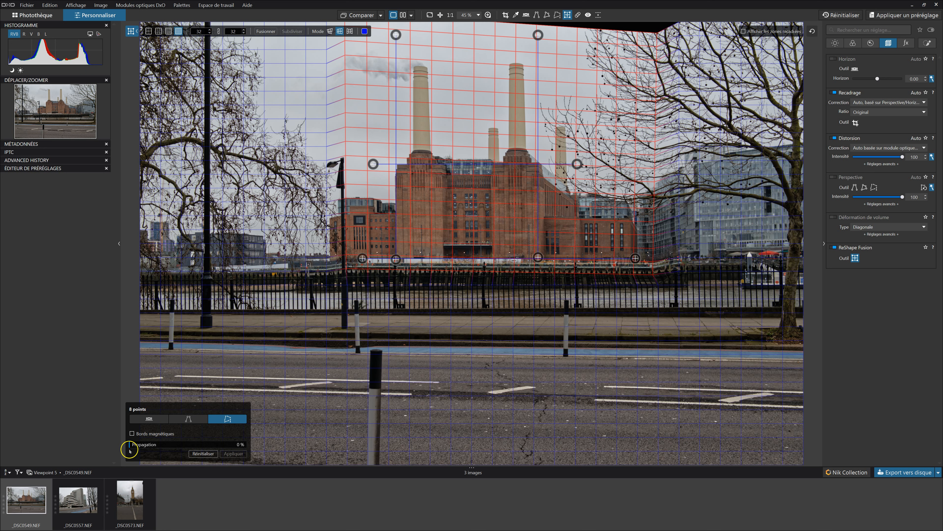
- Try the perspective correction's propagation at 20 %, 100 % and back at 0 %, and reset the grid
left_click(131, 448)
left_click_drag(133, 447, 154, 447)
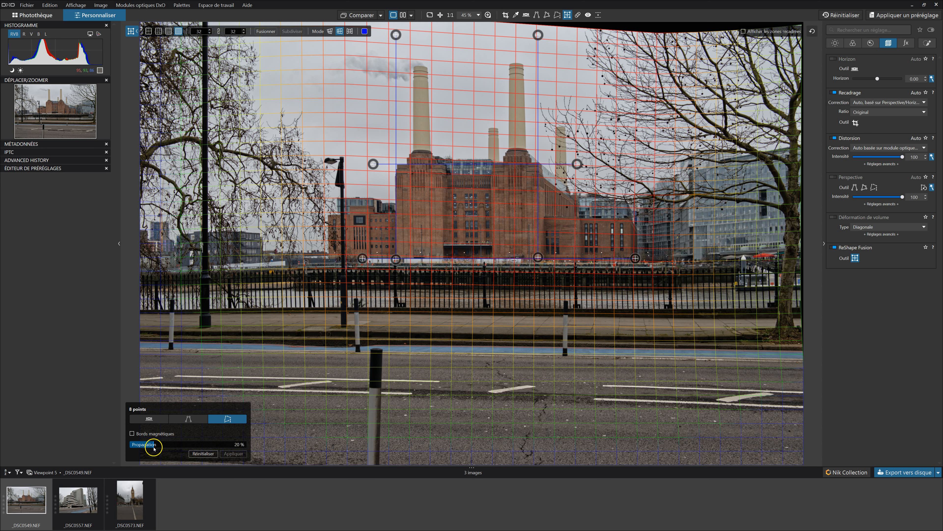
left_click_drag(154, 448, 272, 455)
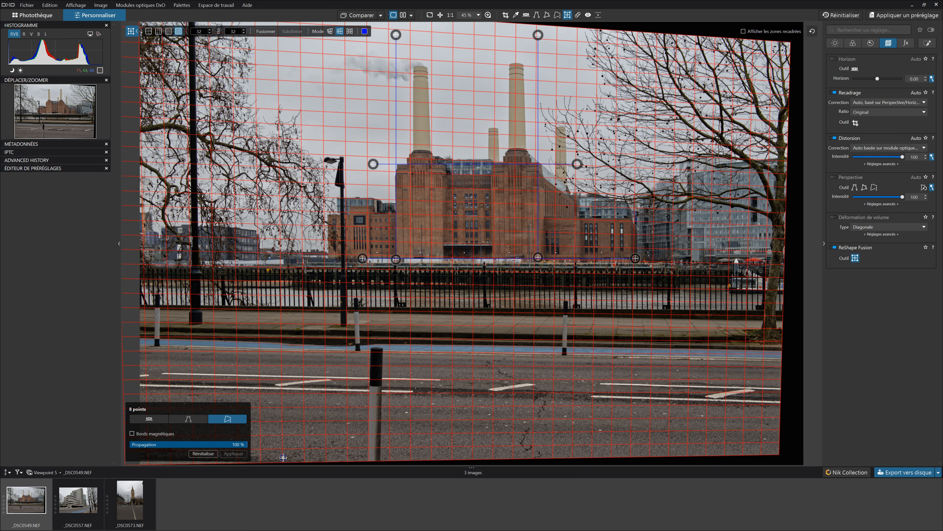
left_click(917, 302)
left_click(238, 445)
left_click_drag(239, 445, 178, 447)
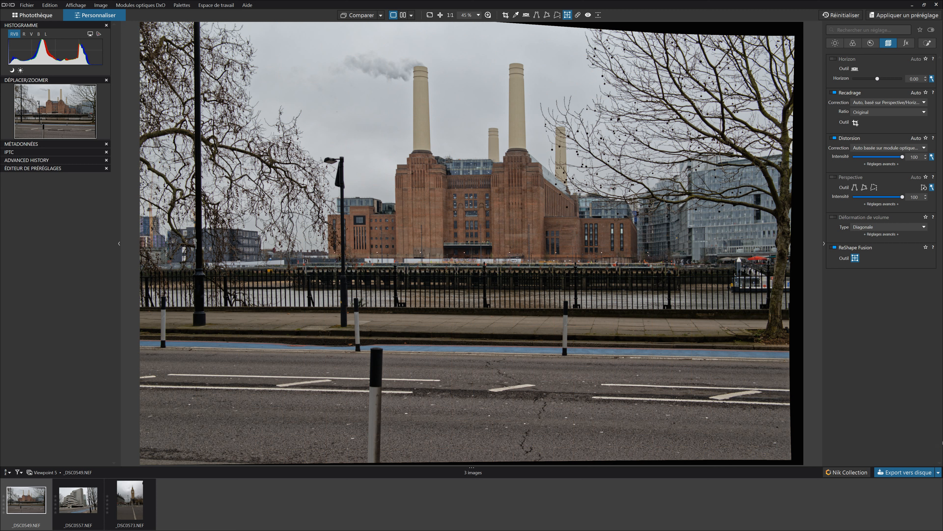
left_click_drag(178, 445, 193, 407)
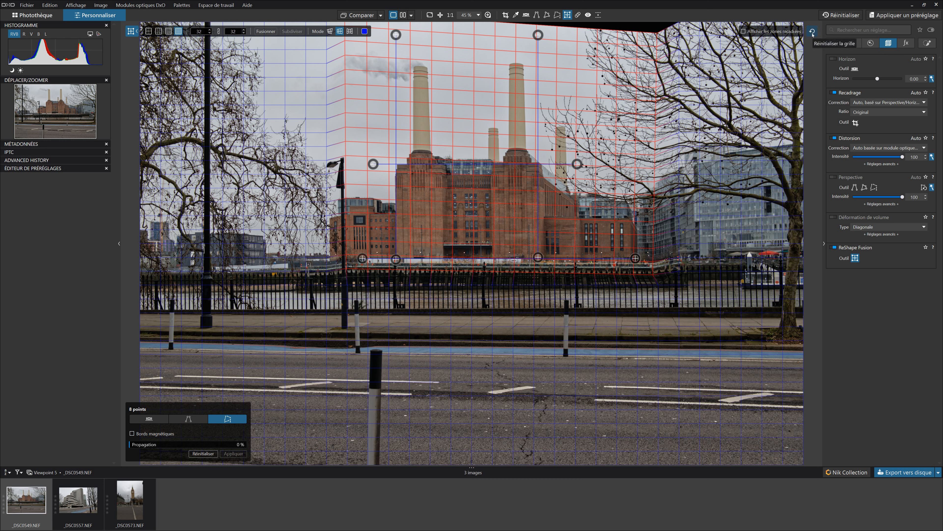
left_click(812, 32)
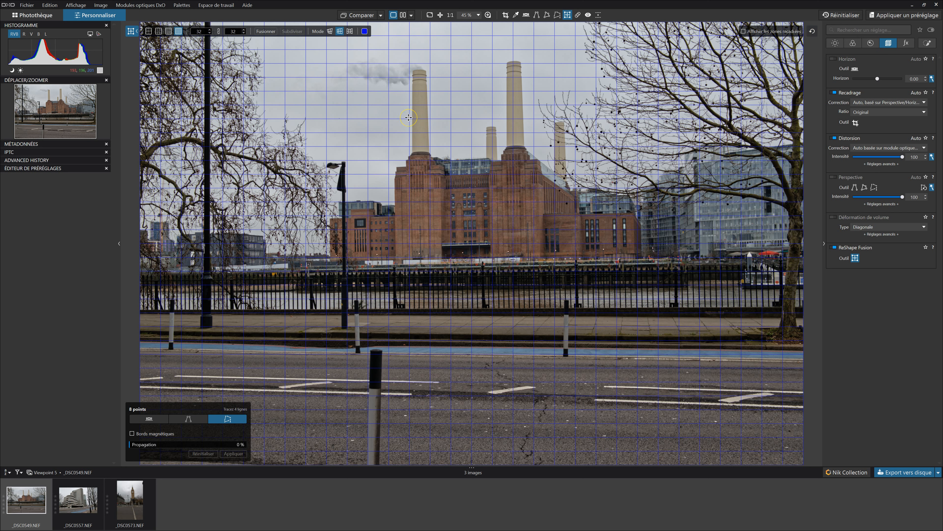
- Try moving the grid points selected over the power station, first without propagation and again with propagation at 30 %
left_click(330, 32)
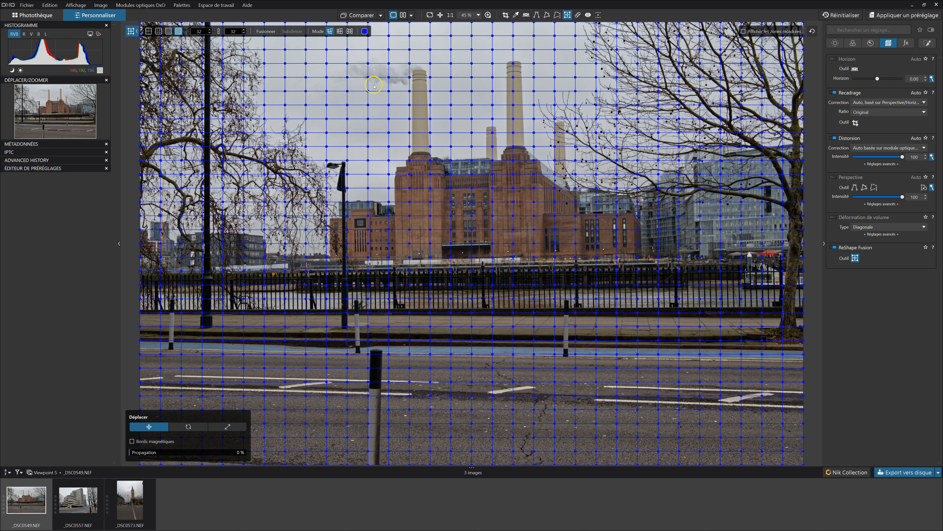
left_click_drag(383, 45, 587, 262)
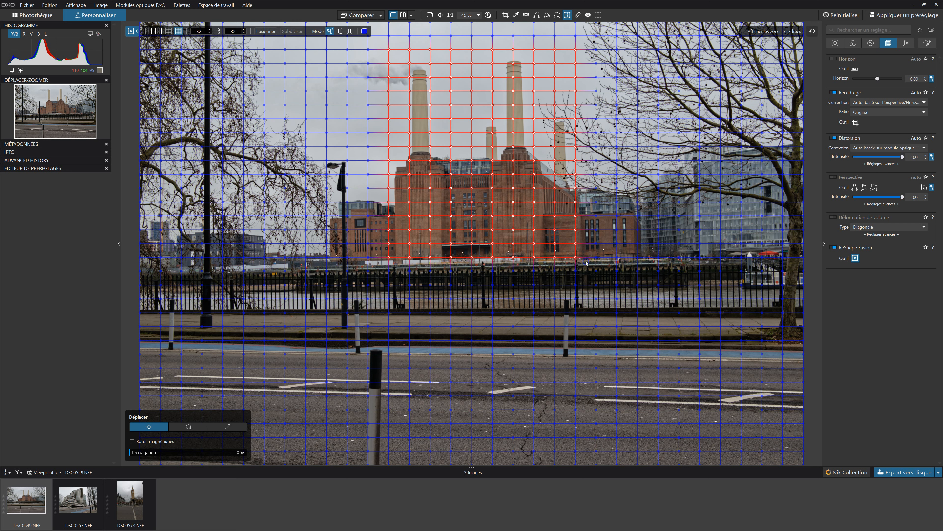
left_click(471, 162)
left_click_drag(471, 162, 476, 183)
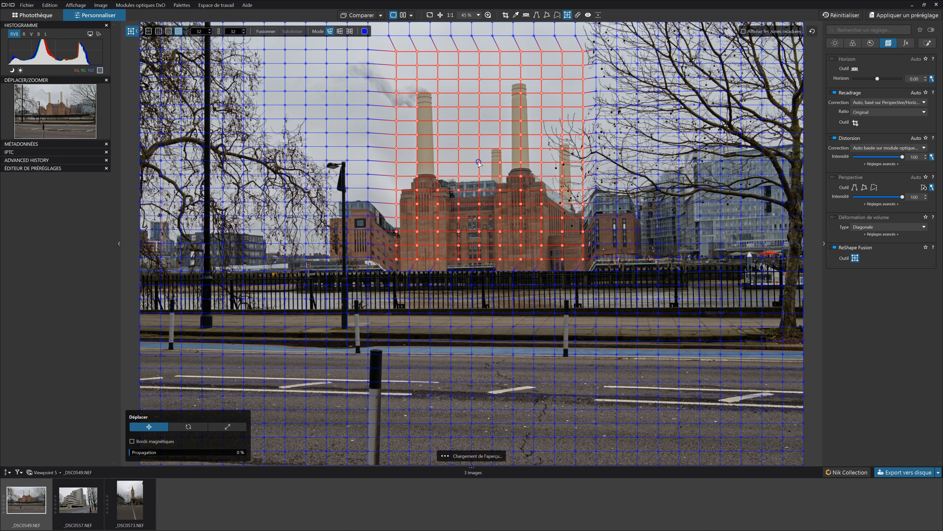
left_click_drag(479, 163, 476, 162)
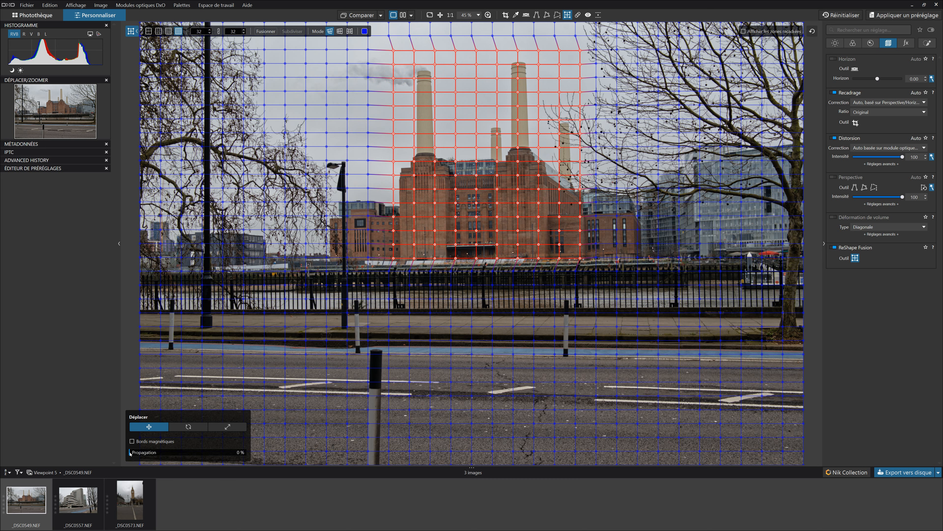
left_click_drag(132, 453, 165, 454)
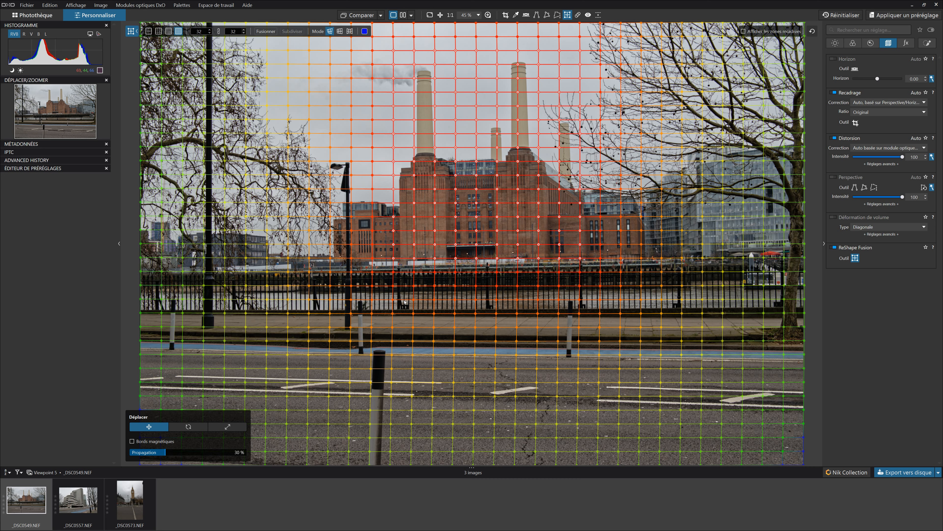
left_click_drag(580, 230, 561, 245)
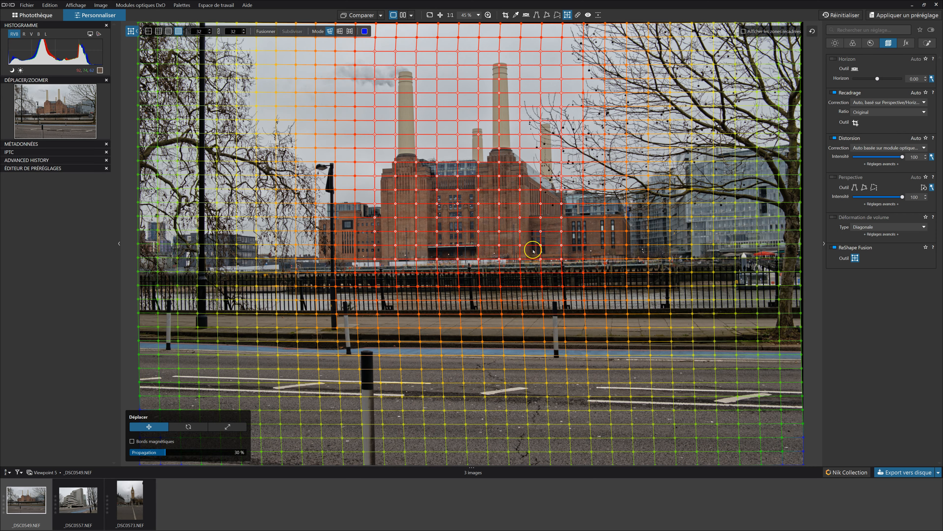
- Lower the propagation to 14 % and reset the grid
left_click_drag(165, 452, 146, 454)
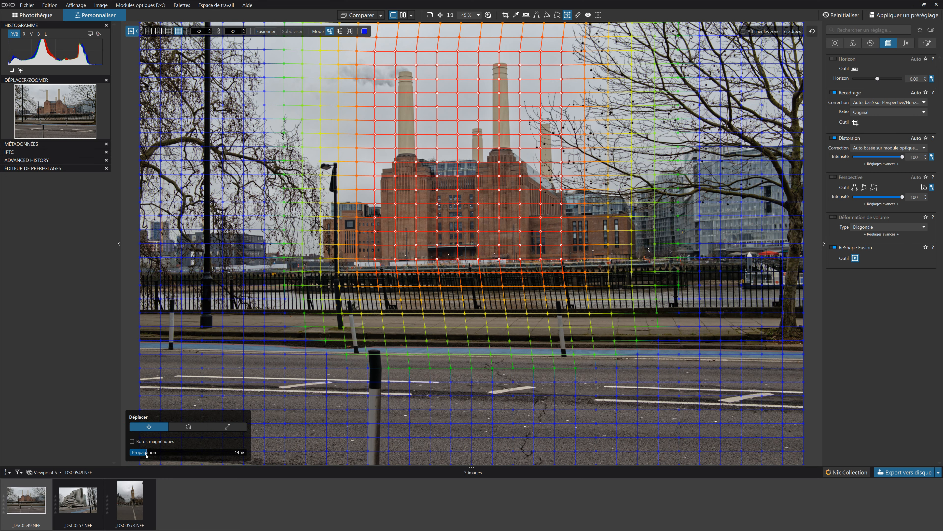
left_click(812, 31)
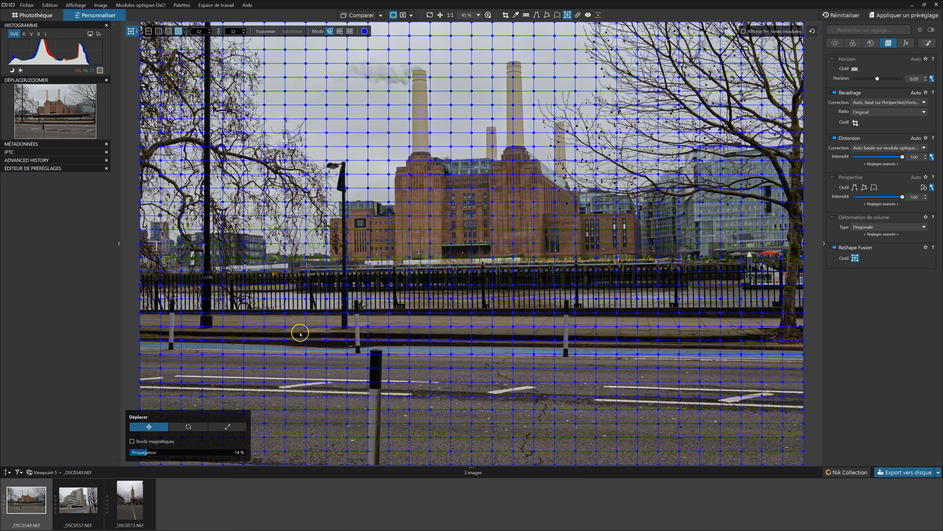
- Select the grid points over the power station and rotate them slightly clockwise
left_click(185, 428)
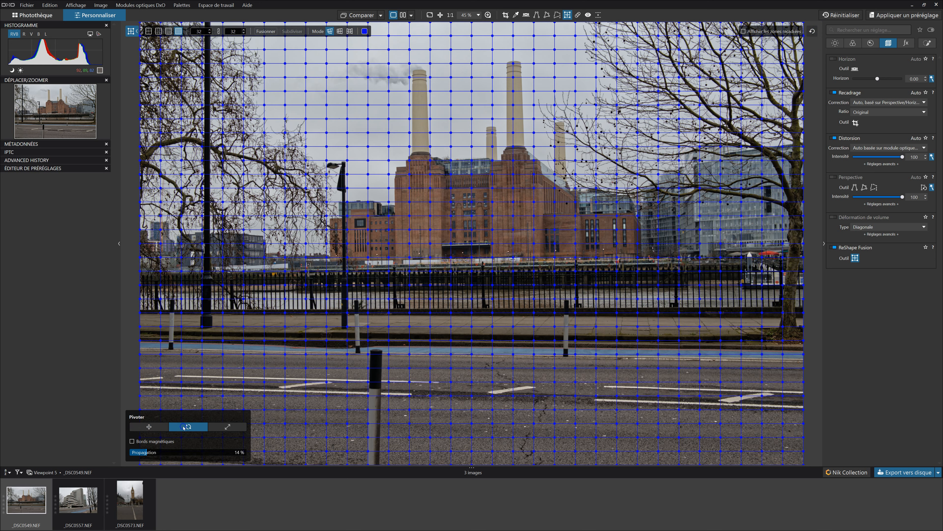
left_click_drag(374, 49, 595, 287)
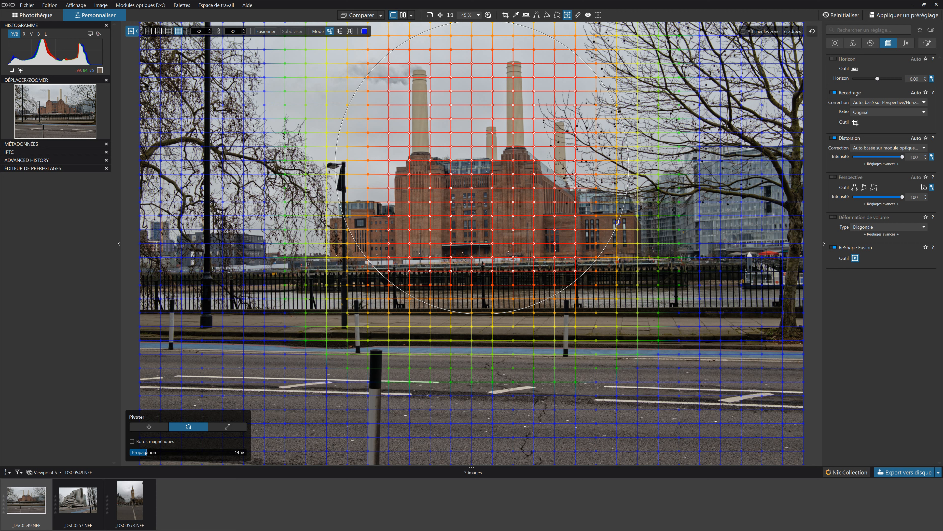
mouse_move(618, 223)
left_mouse_down()
mouse_move(620, 209)
mouse_move(616, 235)
mouse_move(620, 228)
left_mouse_up()
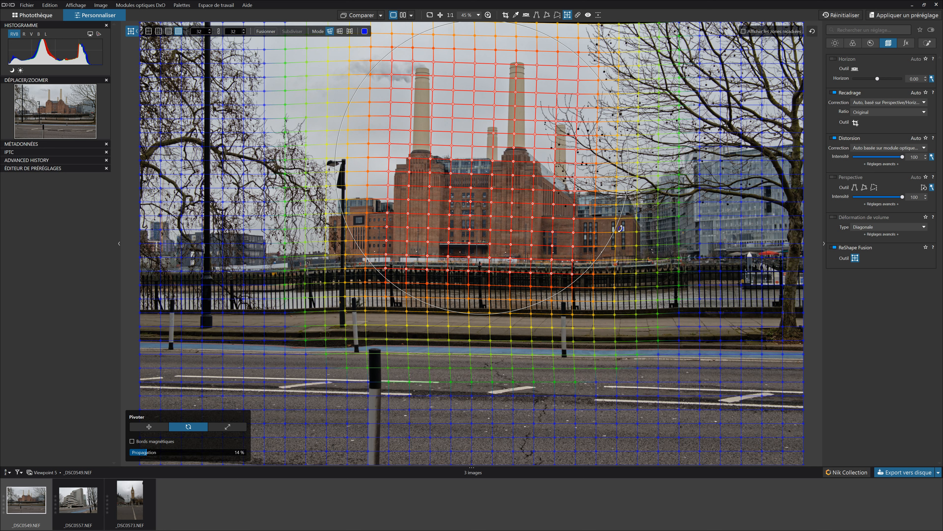
- Try the rotation's propagation at 30 %, 100 % and 0 %, and reset the grid
left_click_drag(621, 228, 621, 228)
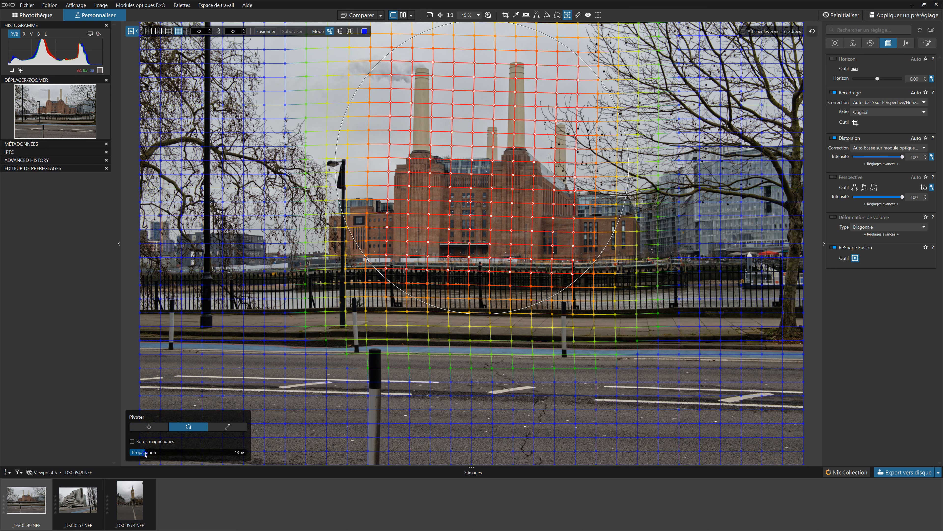
left_click_drag(145, 453, 122, 454)
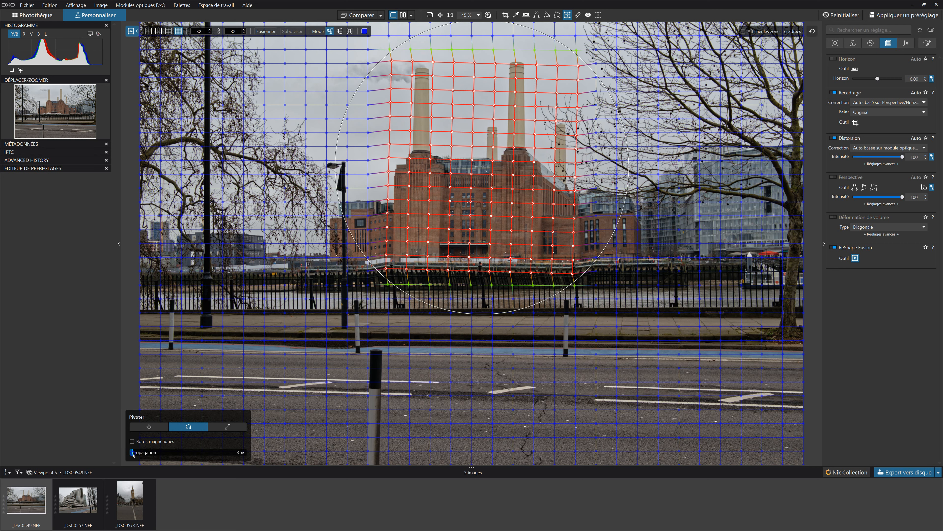
left_click_drag(133, 454, 163, 454)
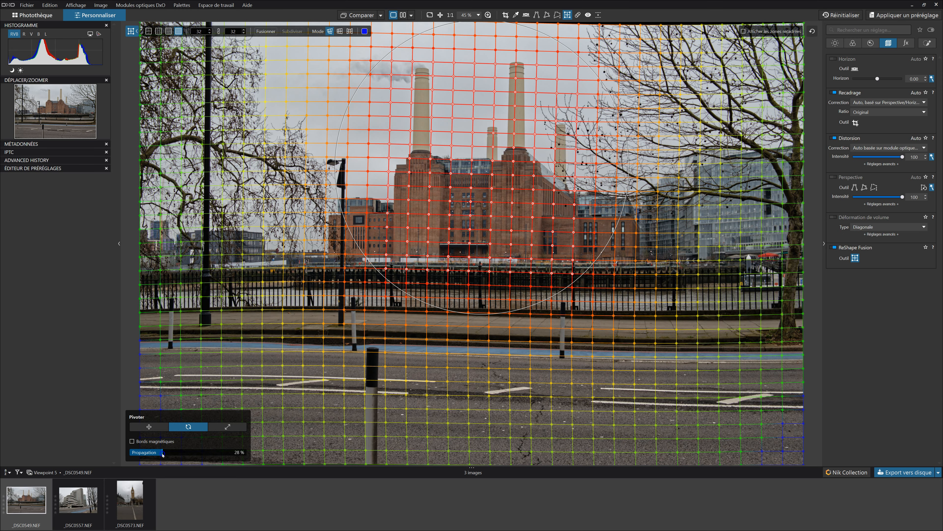
mouse_move(163, 454)
left_mouse_down()
mouse_move(176, 454)
mouse_move(165, 455)
left_mouse_up()
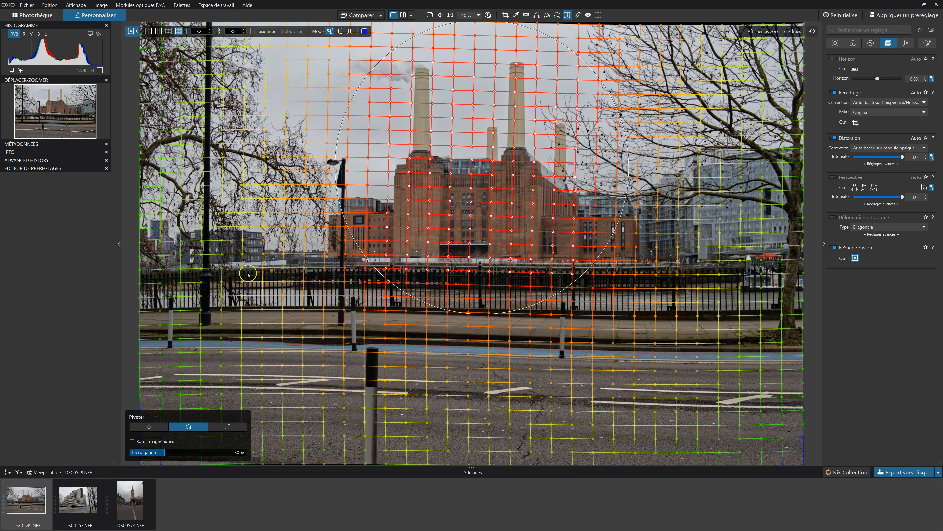
left_click_drag(165, 452, 251, 457)
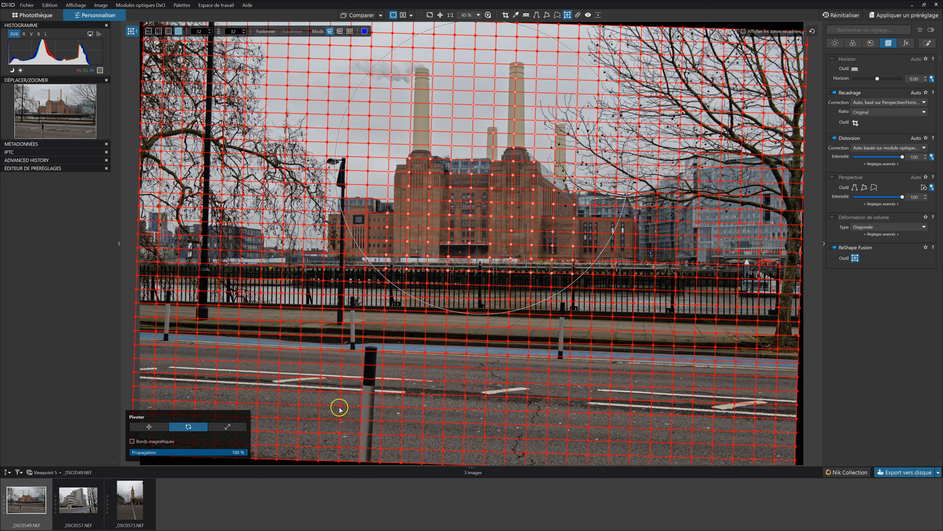
left_click_drag(245, 452, 130, 452)
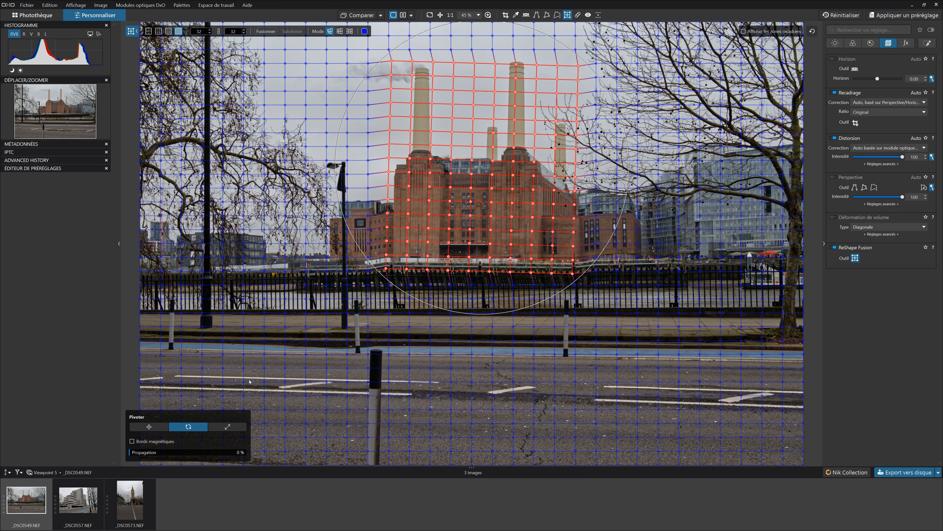
left_click(813, 32)
- Select the grid points over the power station and try scaling them wider, taller, narrower and shorter without propagation
left_click(227, 426)
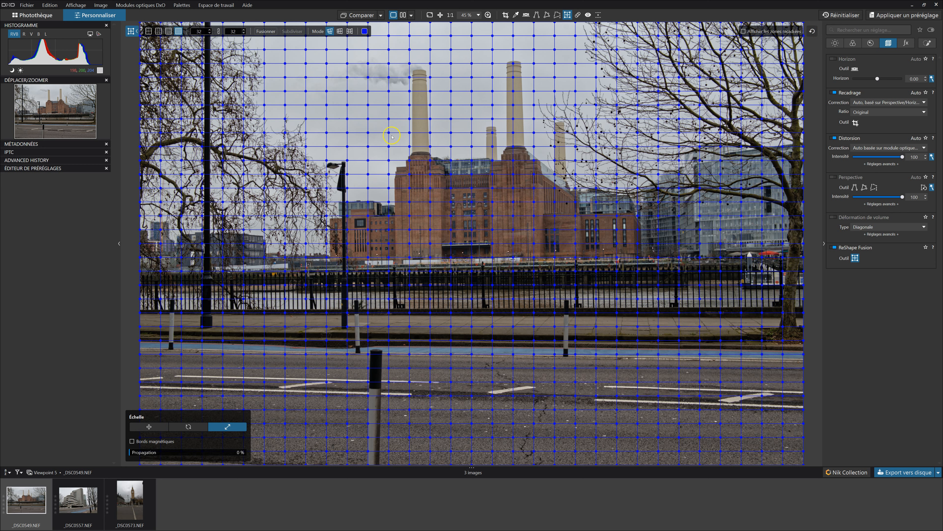
left_click_drag(364, 60, 606, 292)
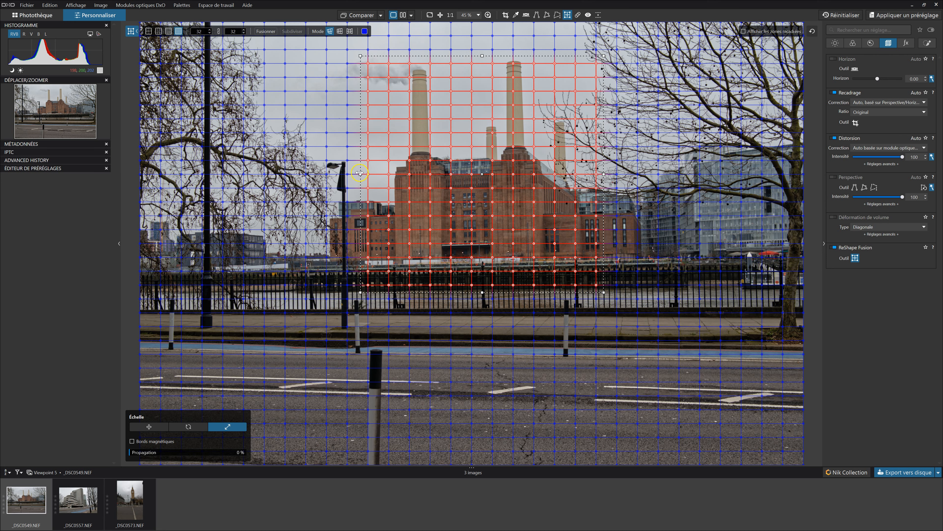
left_click_drag(360, 173, 295, 172)
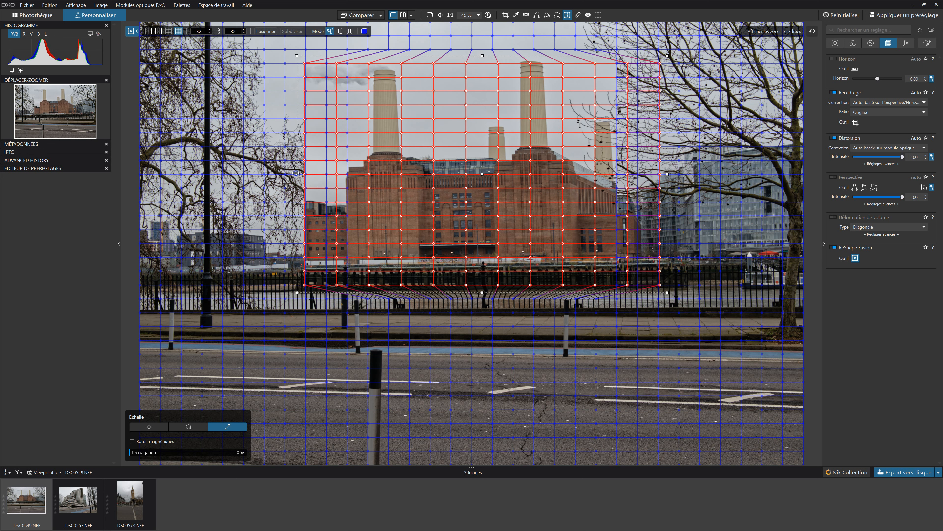
left_click_drag(482, 295, 482, 336)
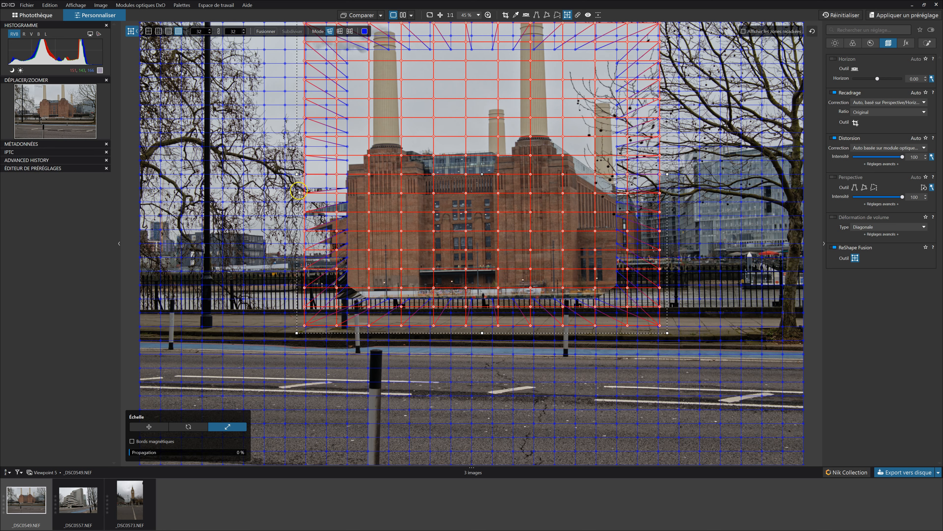
left_click_drag(294, 173, 382, 174)
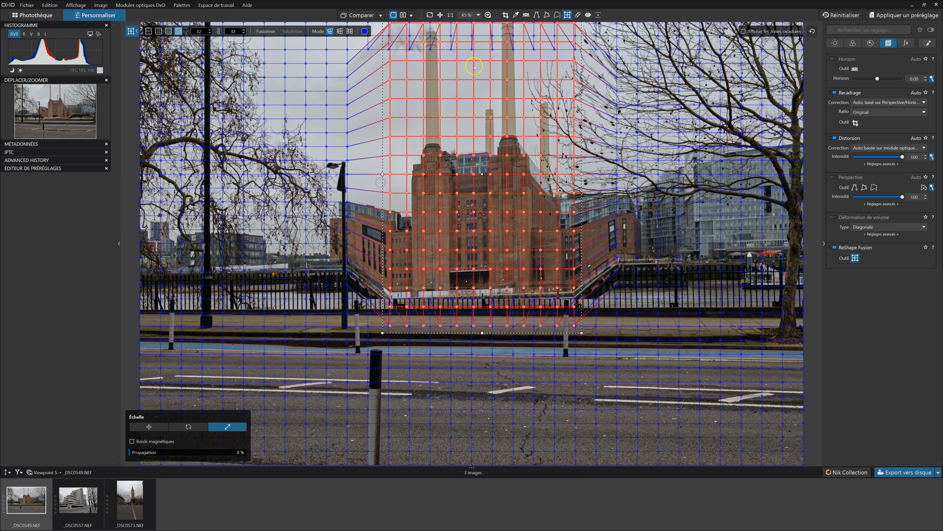
left_click_drag(483, 333, 484, 298)
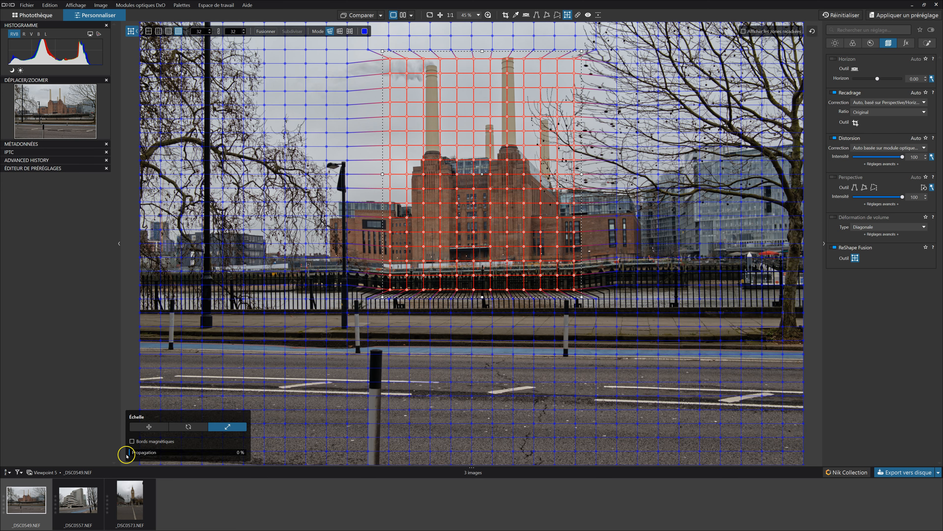
- Try the scaling's propagation at 34 % and 23 %, and reset the grid
left_click_drag(130, 453, 169, 456)
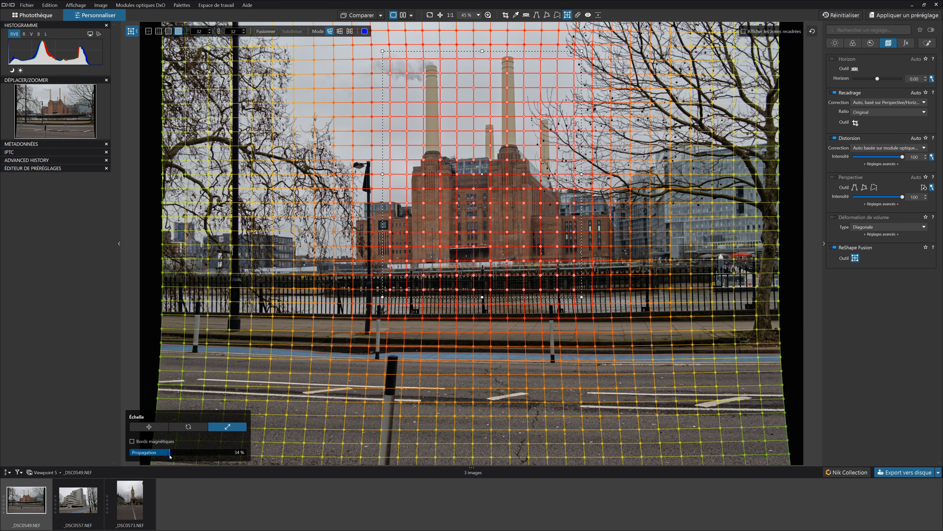
mouse_move(170, 456)
left_mouse_down()
mouse_move(191, 457)
mouse_move(157, 453)
left_mouse_up()
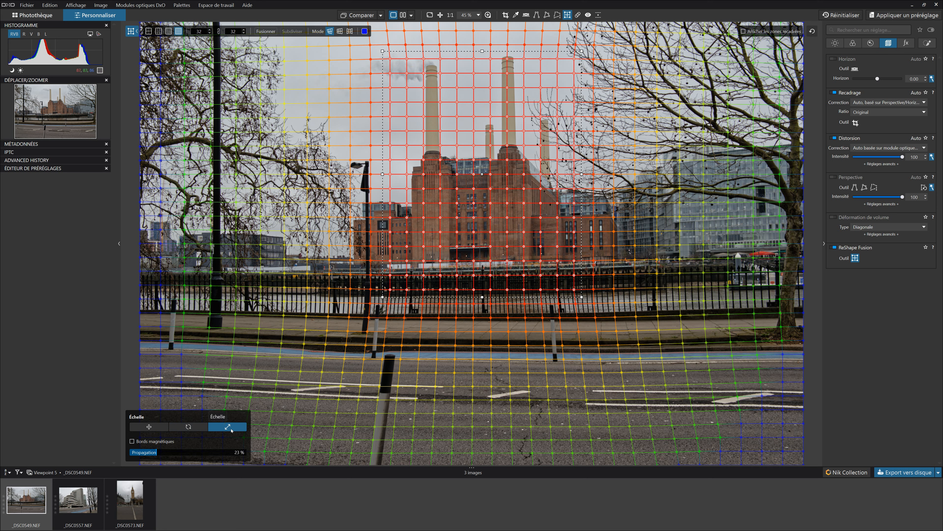
left_click(813, 32)
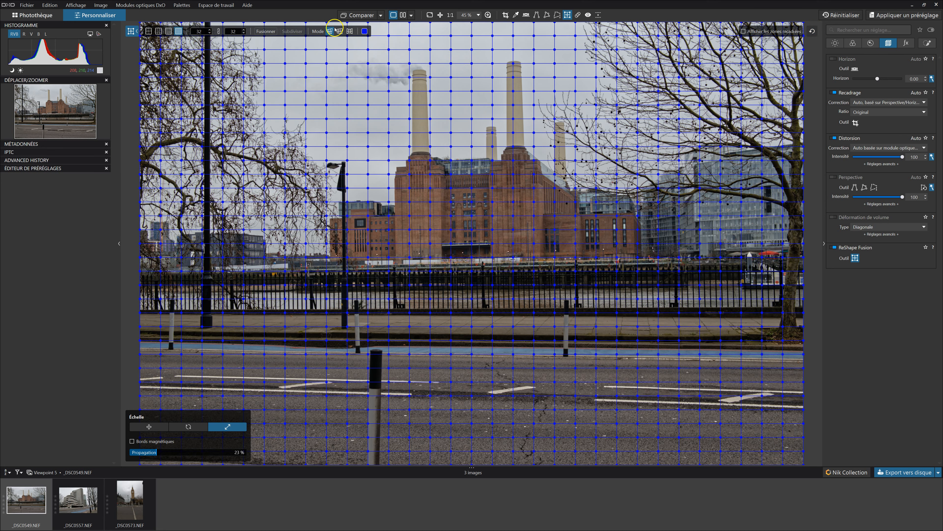
- Try Horizontal 70 and Vertical 153 deformation correction on the power station's grid points with propagation at 0 % and 28 %, and reset the grid
left_click(351, 32)
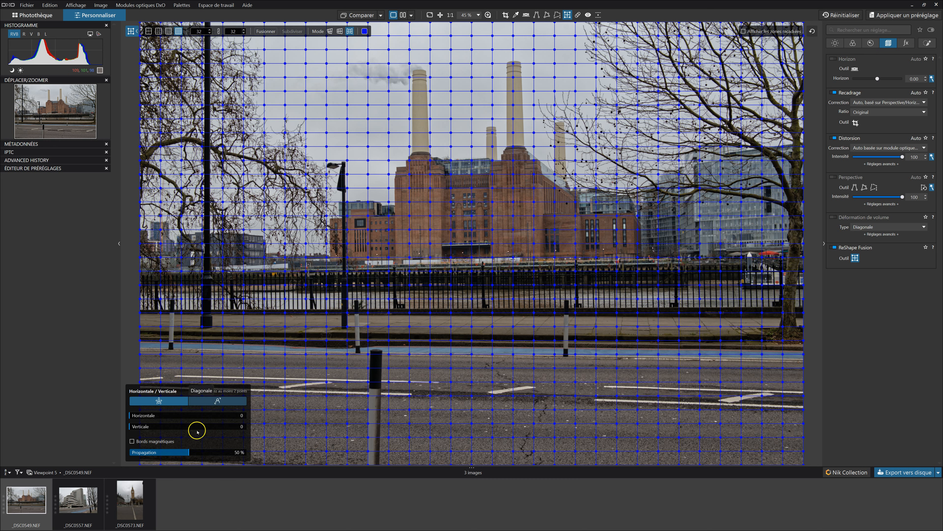
left_click_drag(162, 458, 130, 455)
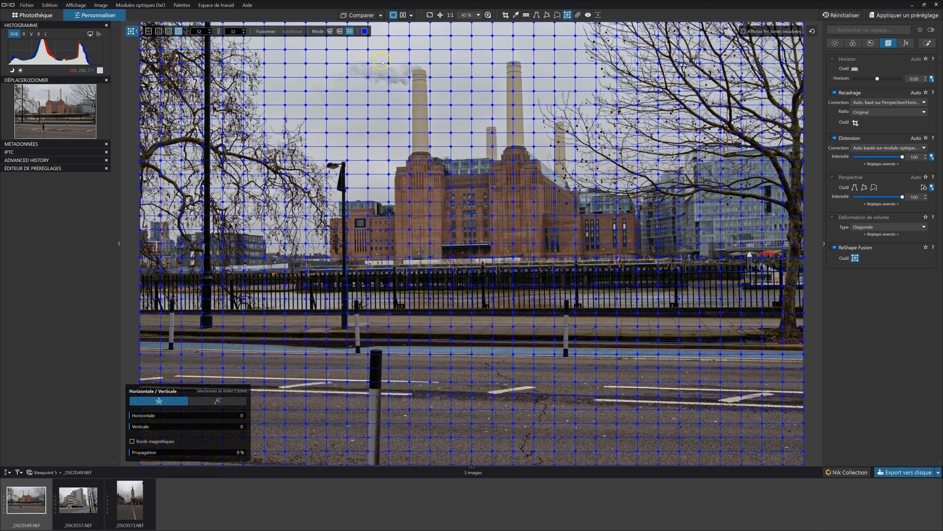
left_click_drag(381, 51, 597, 302)
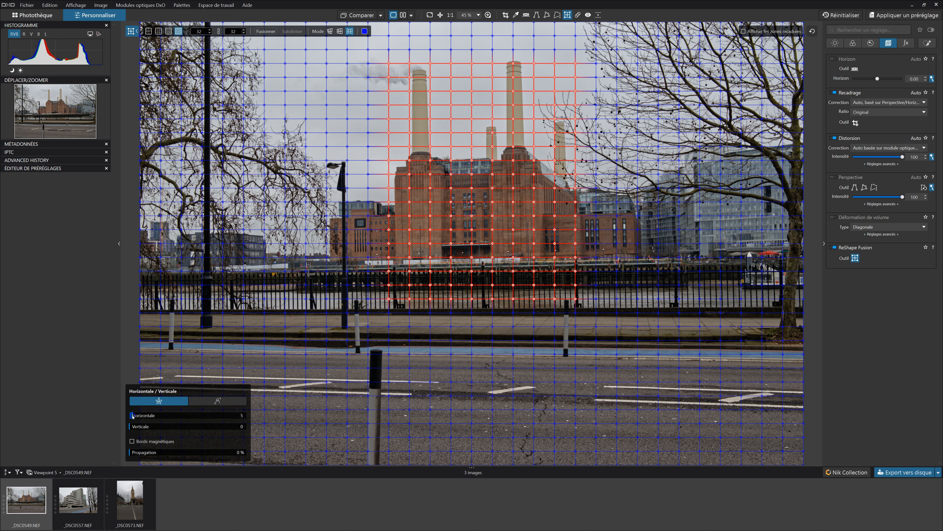
left_click_drag(134, 415, 246, 416)
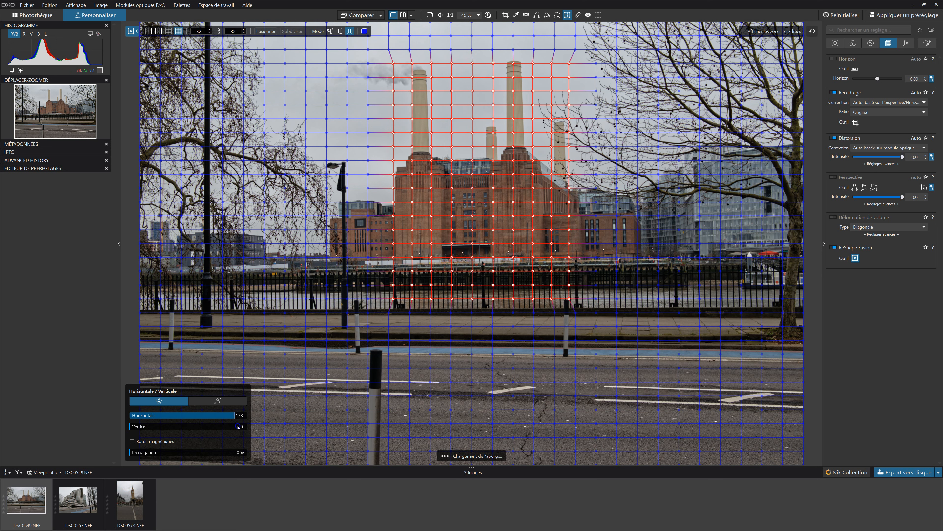
left_click_drag(243, 415, 219, 441)
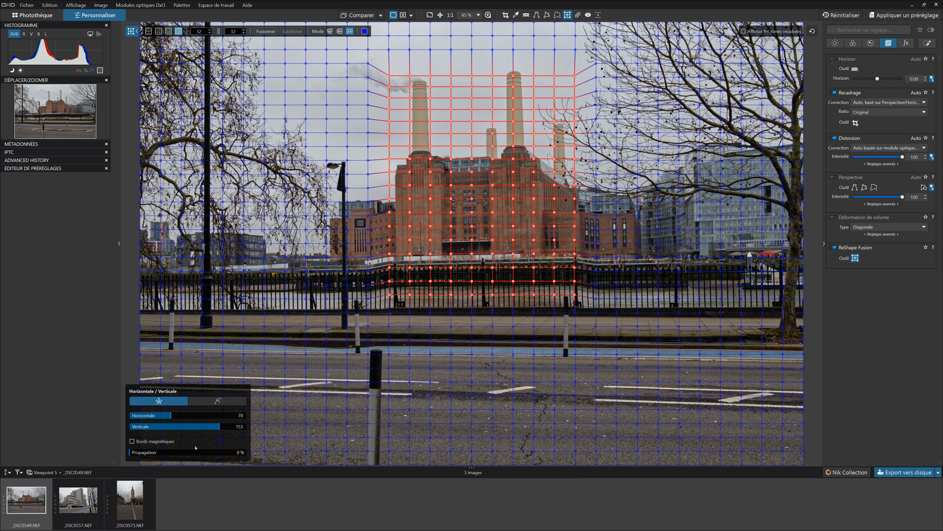
left_click_drag(133, 455, 162, 456)
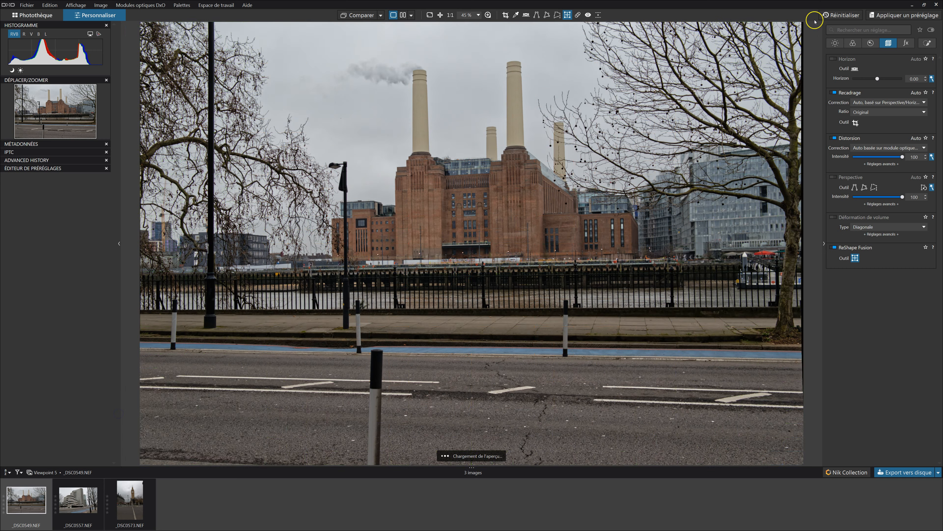
left_click(812, 32)
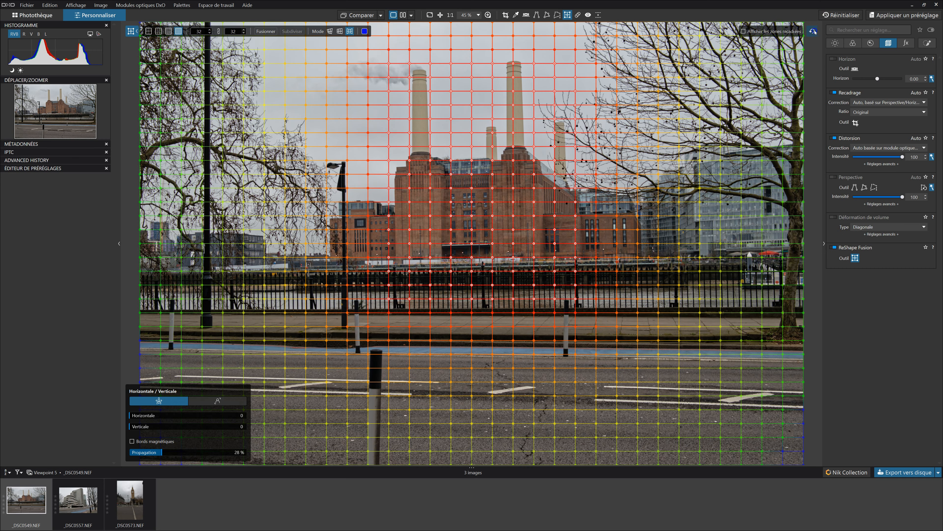
- Apply a Diagonal correction of 70 to the grid points selected over the power station and set the propagation to 0 %
left_click(215, 402)
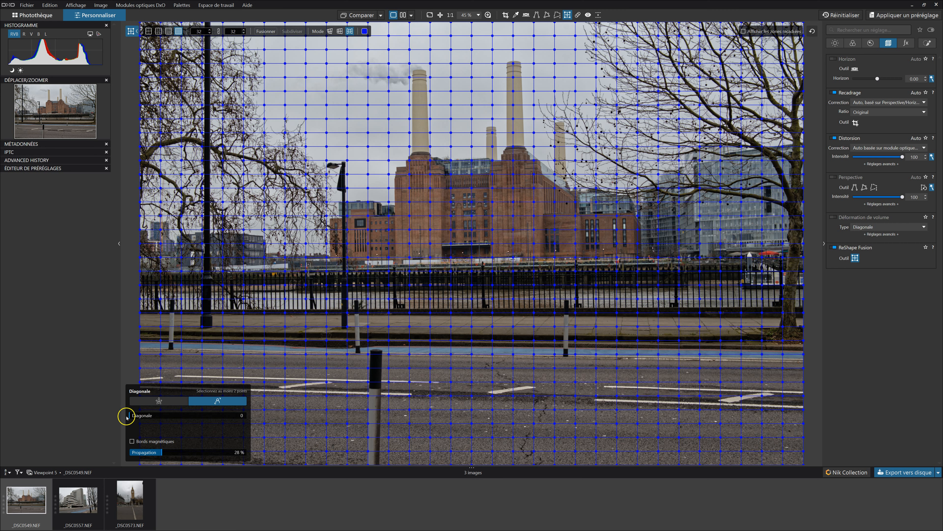
left_click_drag(379, 59, 607, 295)
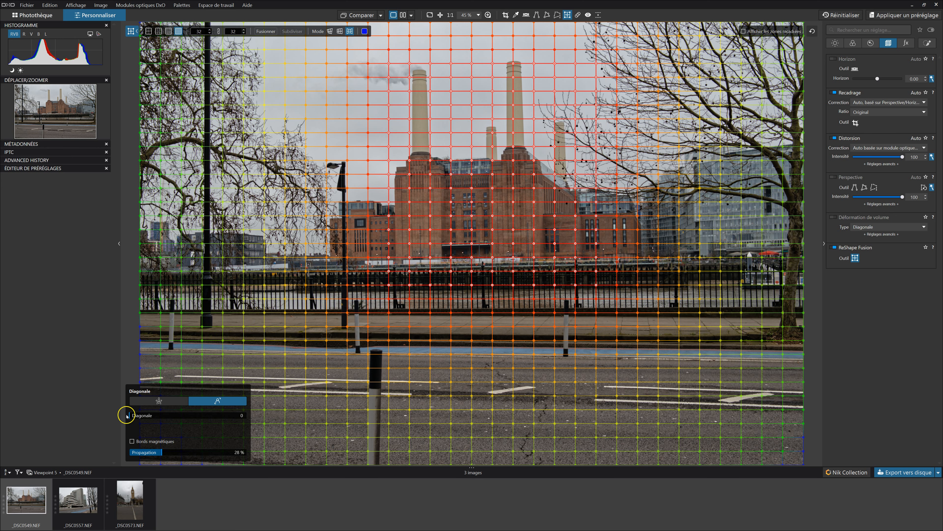
left_click_drag(132, 416, 173, 423)
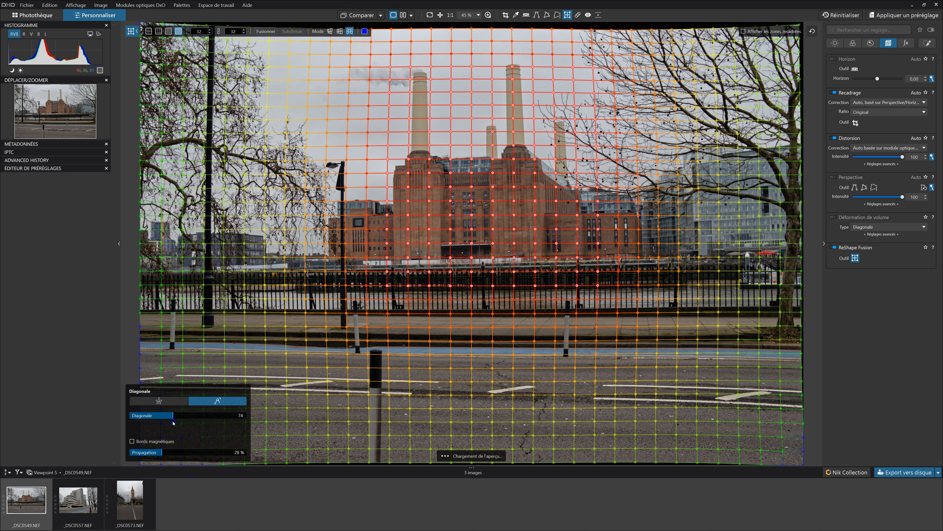
left_click_drag(171, 422, 106, 450)
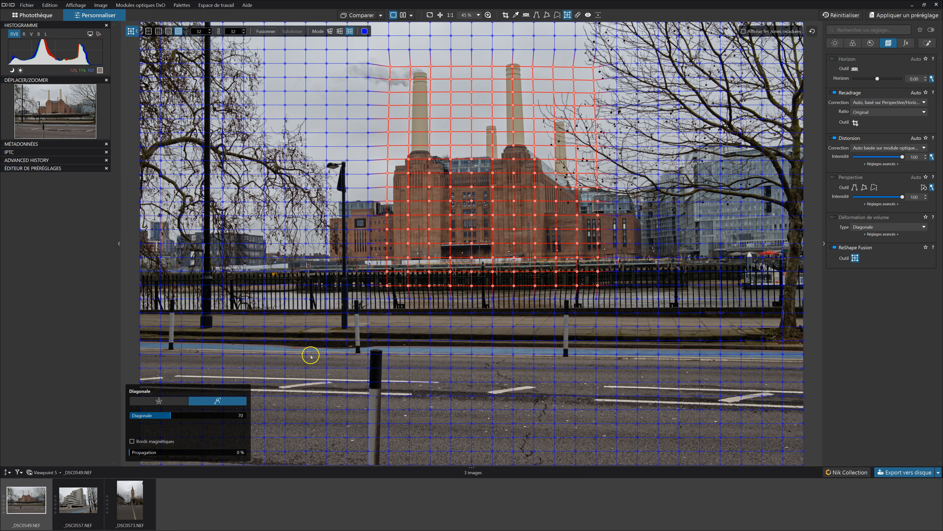
- Weaken the diagonal correction and try its propagation at 35 % and at the maximum
left_click_drag(170, 416, 140, 413)
left_click_drag(130, 452, 171, 454)
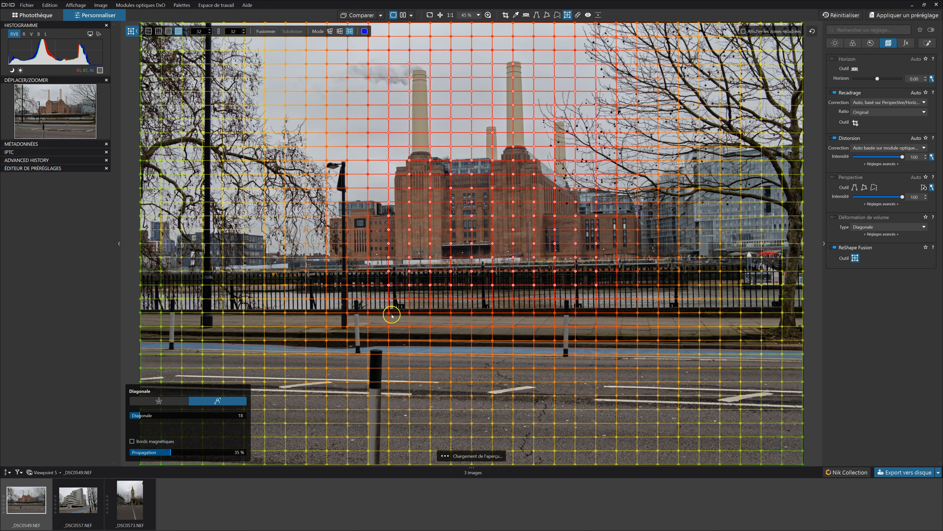
left_click_drag(167, 453, 244, 461)
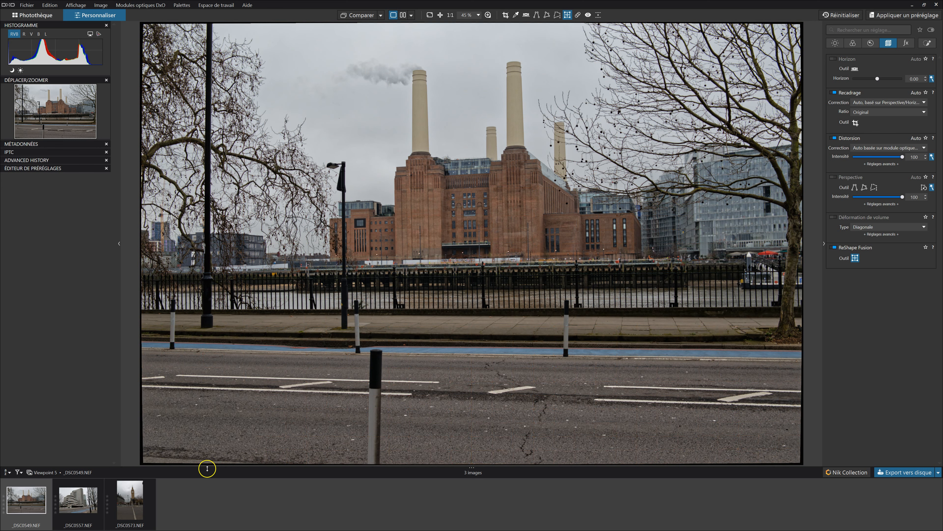
left_click(203, 453)
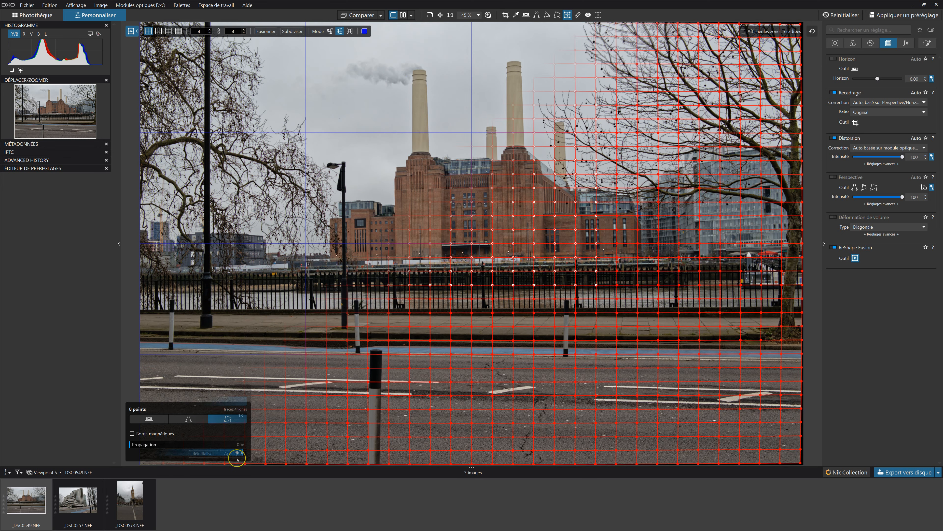